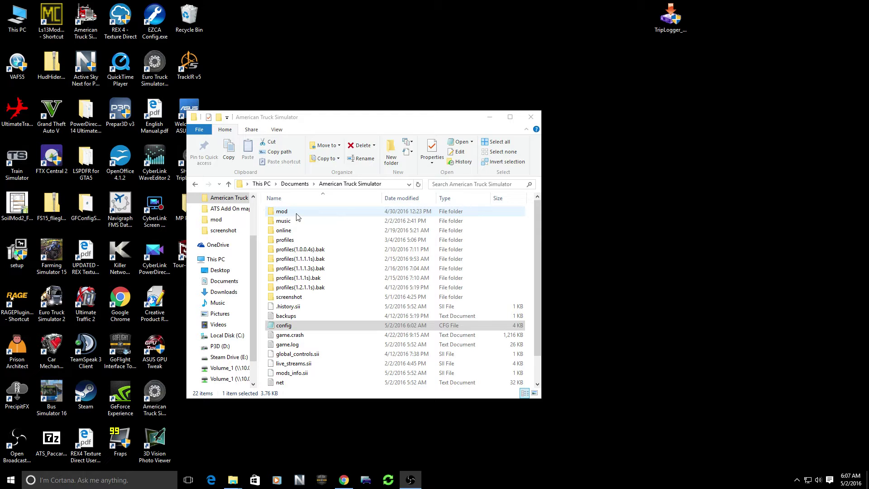
# Open config.cfg in Notepad and find the g_save_format setting.
pyautogui.rightClick(296, 331)
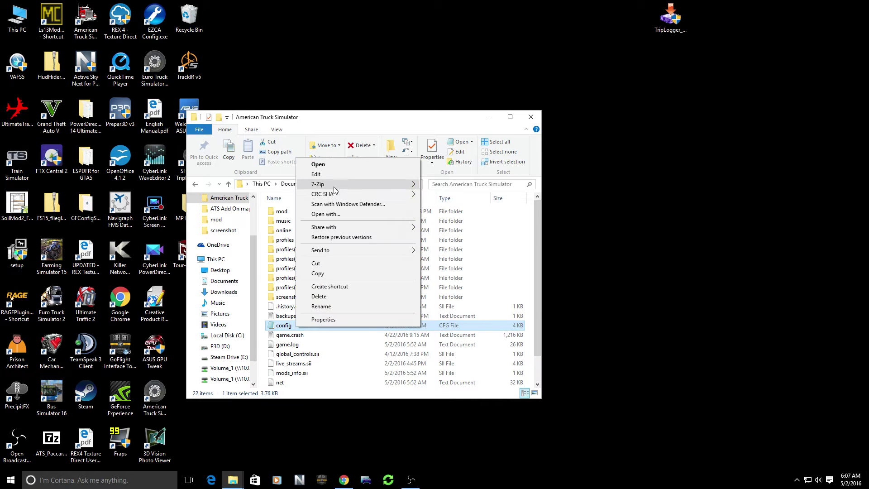
pyautogui.click(327, 175)
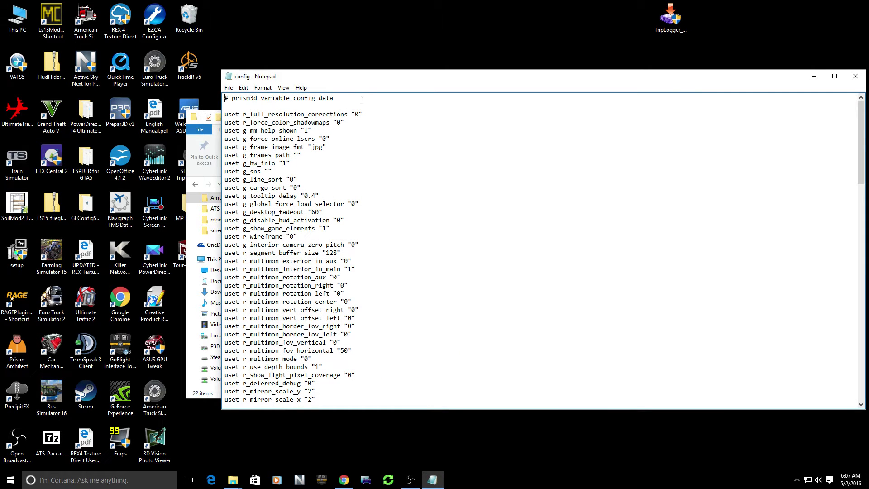
pyautogui.moveTo(379, 84); pyautogui.dragTo(341, 78)
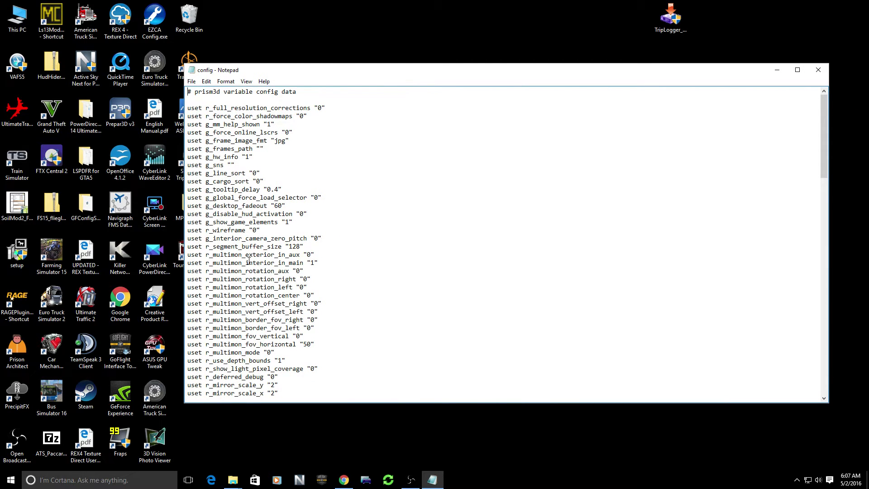
pyautogui.scroll(-3, 248, 261)
pyautogui.scroll(3, 249, 261)
pyautogui.click(206, 81)
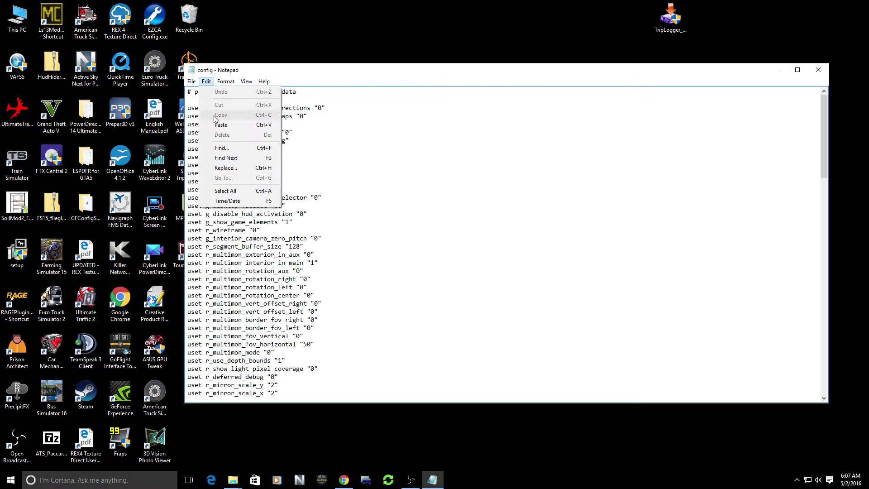
pyautogui.click(226, 149)
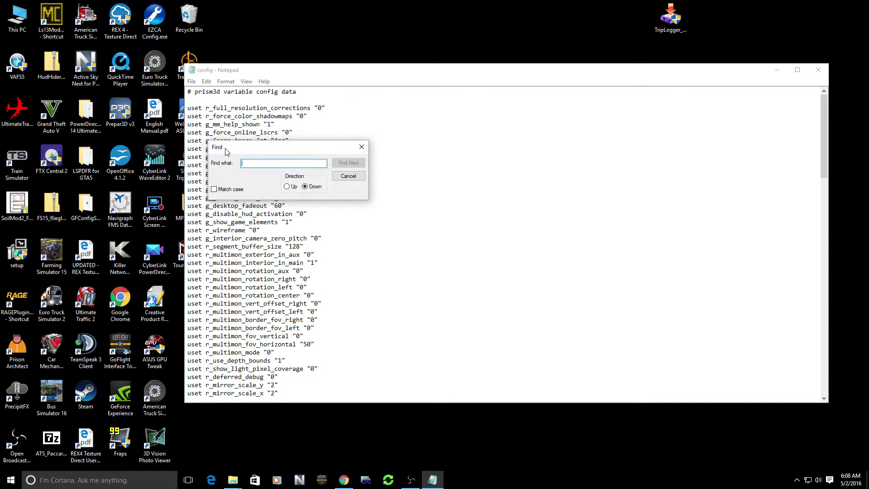
pyautogui.write('g_save_format')
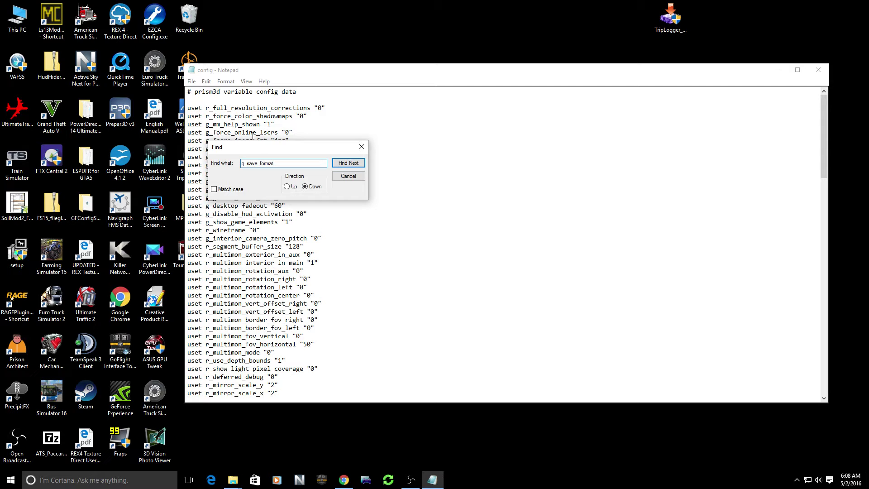
pyautogui.click(337, 163)
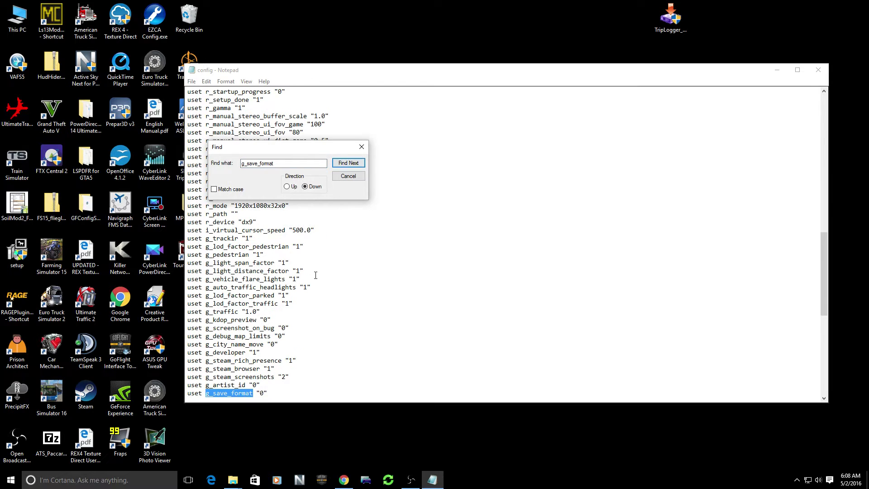
pyautogui.click(347, 176)
# Change g_save_format from 0 to 2, save config.cfg, and close the folder window.
pyautogui.scroll(-3, 302, 264)
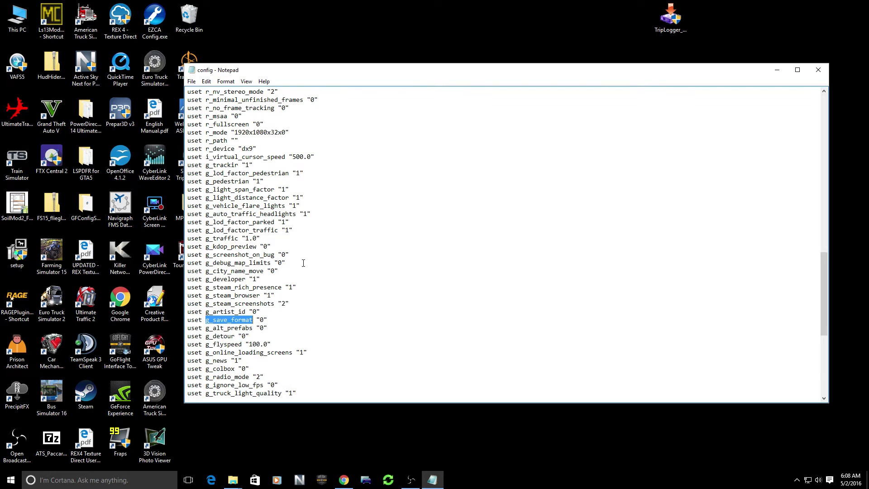
pyautogui.doubleClick(261, 320)
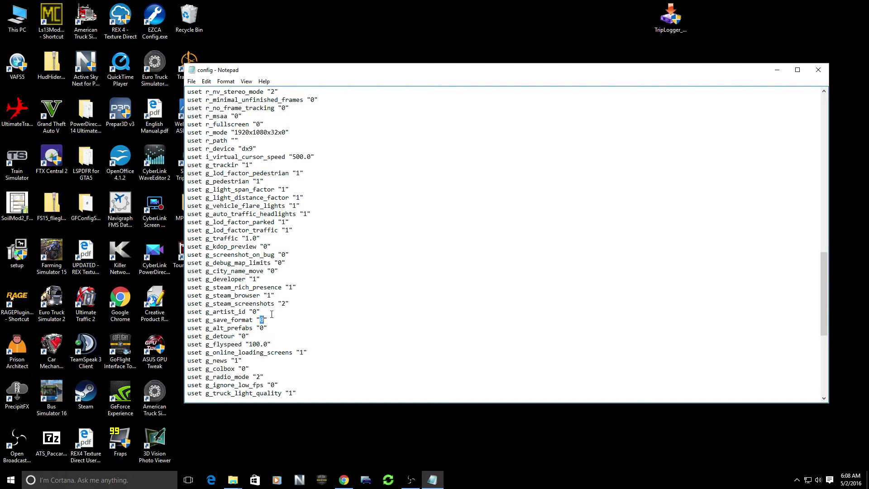
pyautogui.write('2')
pyautogui.click(818, 70)
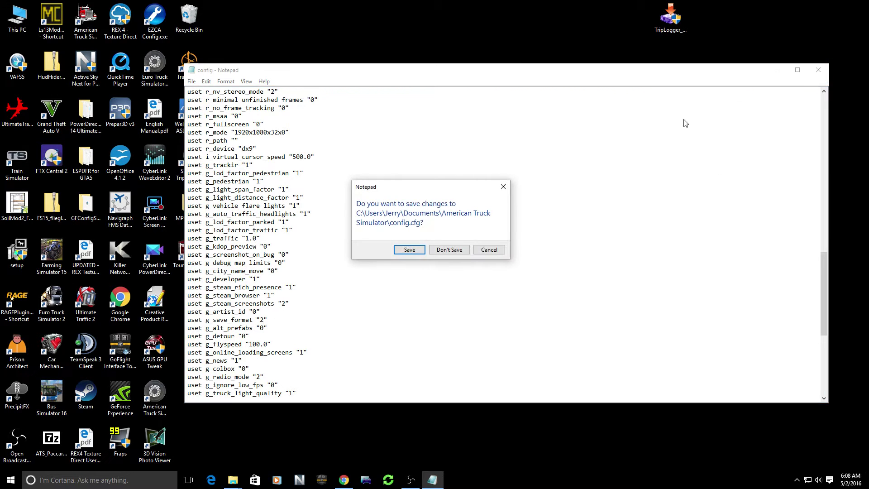
pyautogui.click(410, 250)
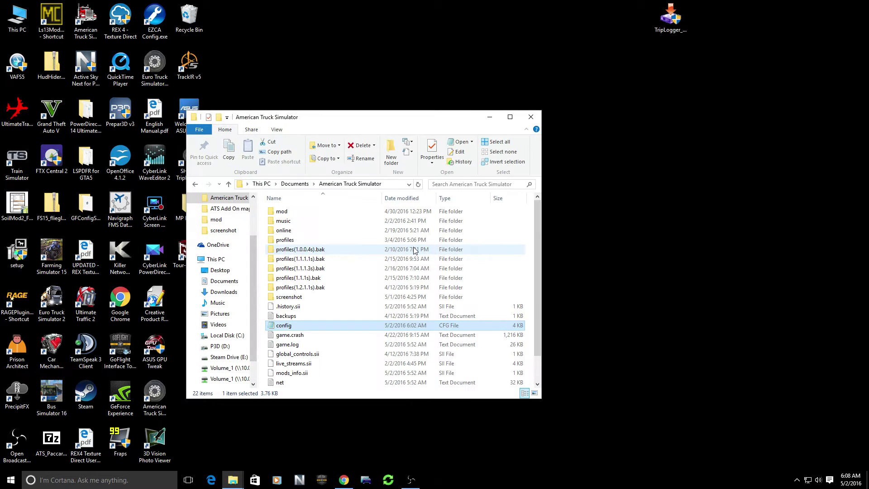
pyautogui.click(530, 117)
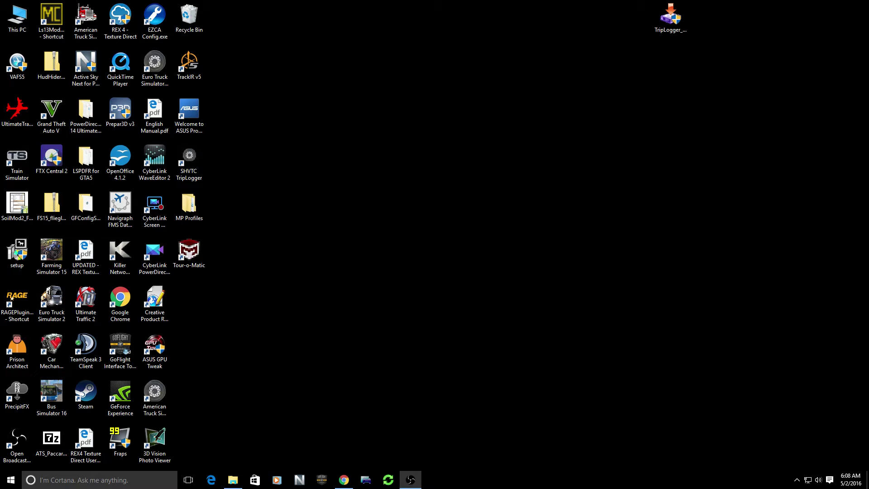
pyautogui.click(344, 480)
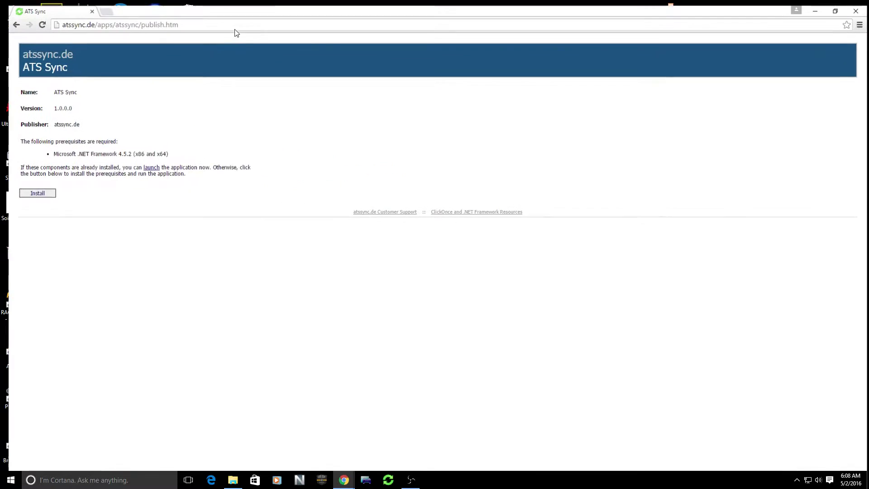
pyautogui.doubleClick(298, 11)
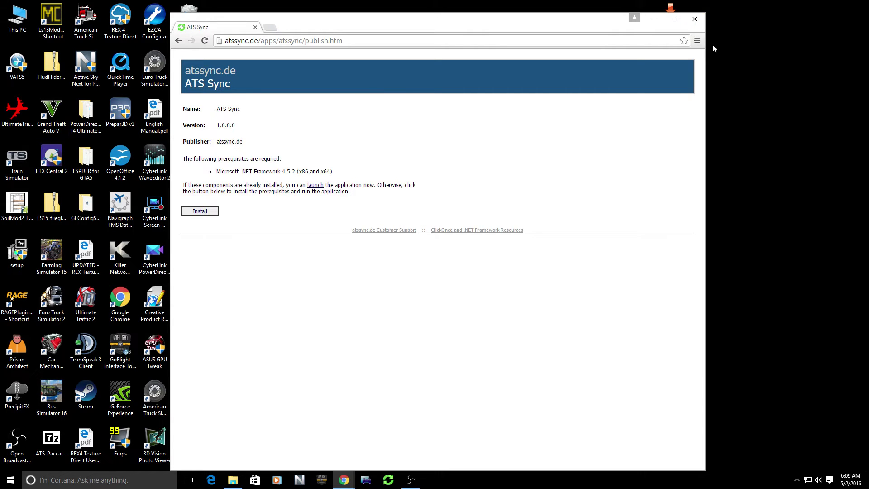
pyautogui.press('ctrl+super+Right')
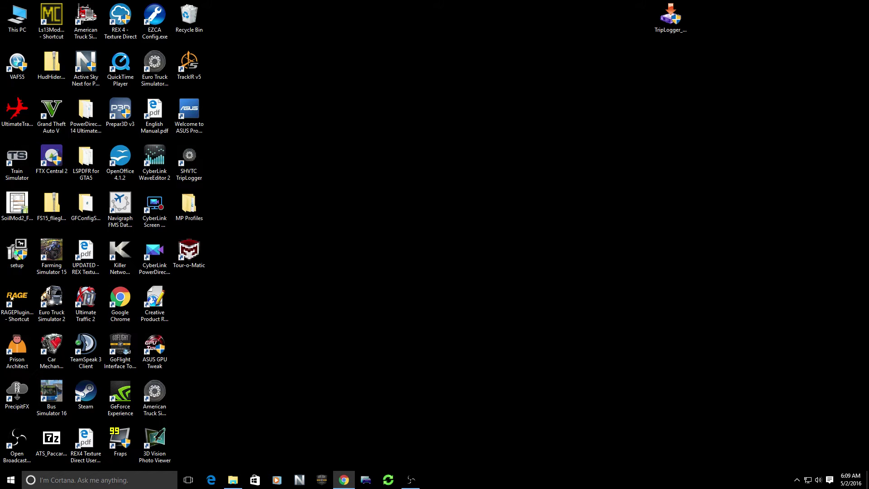
# Launch ATS Job Sync, check its save path is the ATS profiles folder, and move it aside.
pyautogui.click(394, 484)
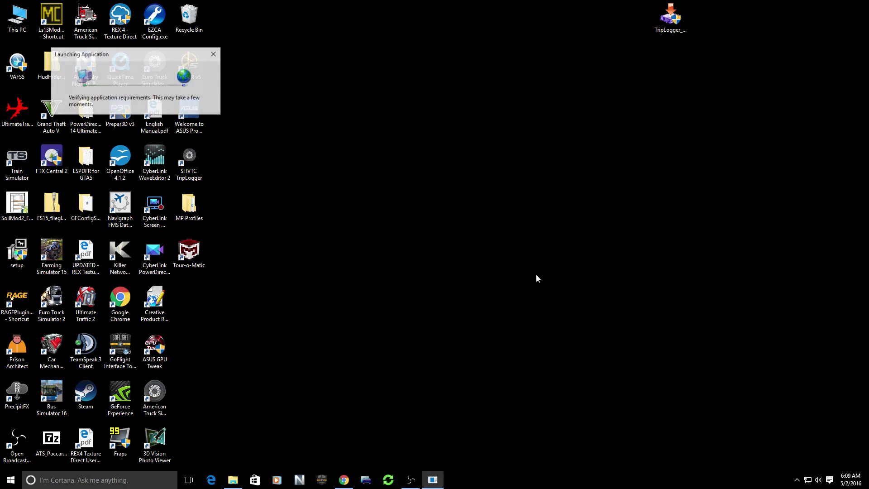
pyautogui.moveTo(384, 487)
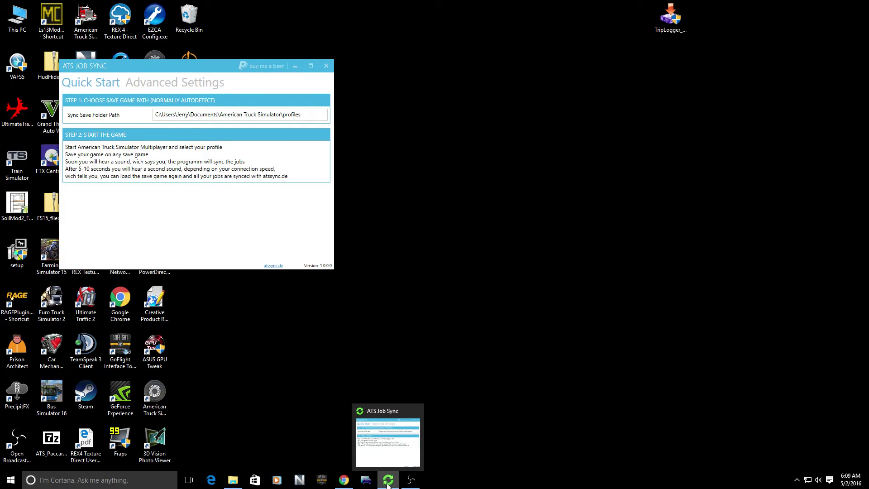
pyautogui.moveTo(208, 66); pyautogui.dragTo(477, 122)
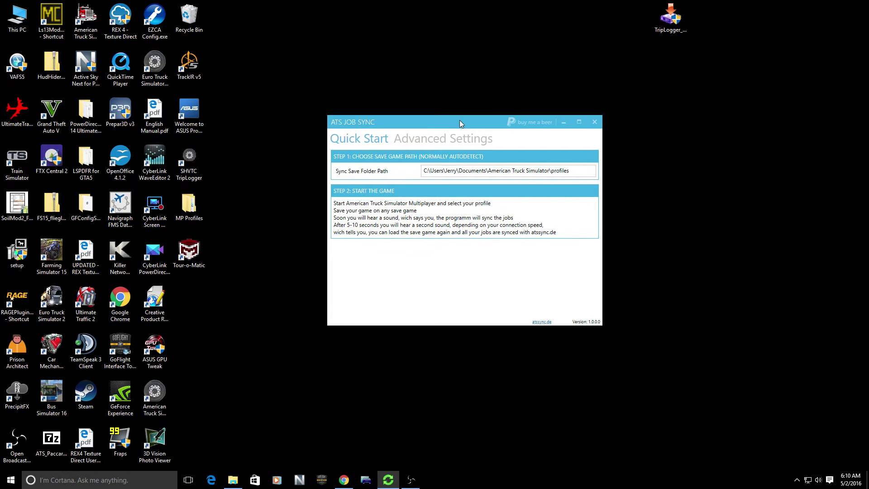
pyautogui.moveTo(460, 121); pyautogui.dragTo(868, 145)
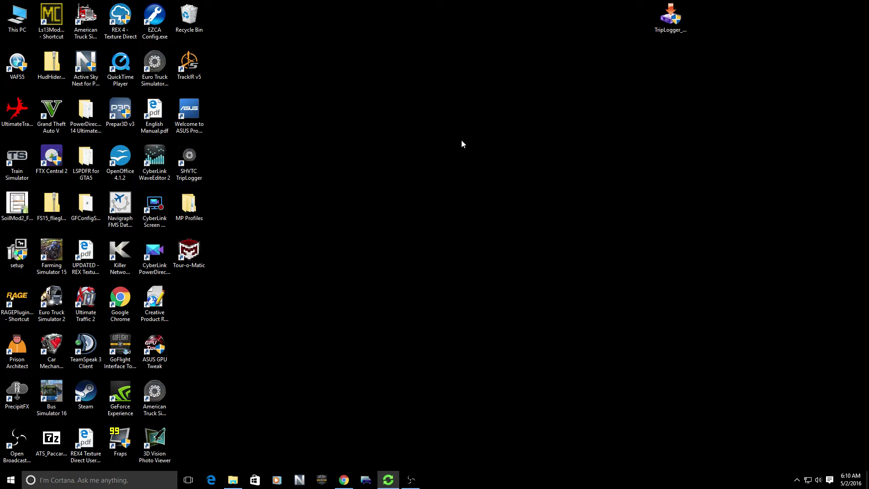
# Start TruckersMP for American Truck Simulator and log in on the United States server.
pyautogui.doubleClick(160, 391)
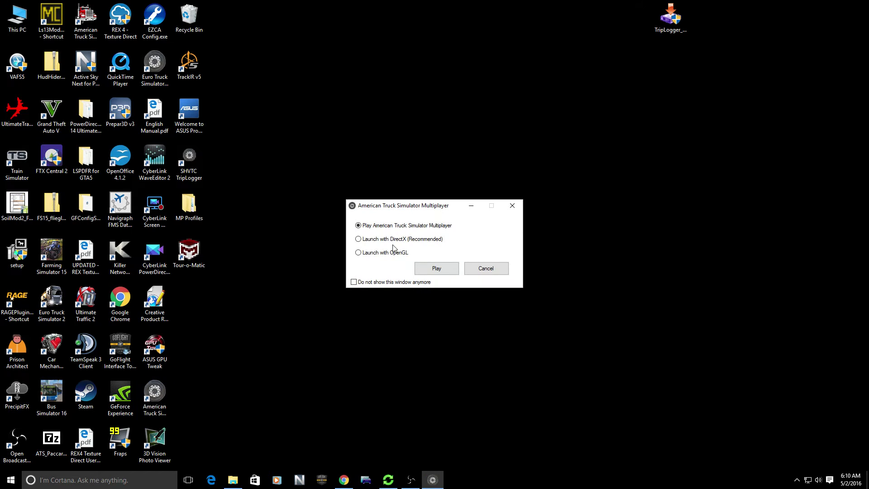
pyautogui.click(435, 268)
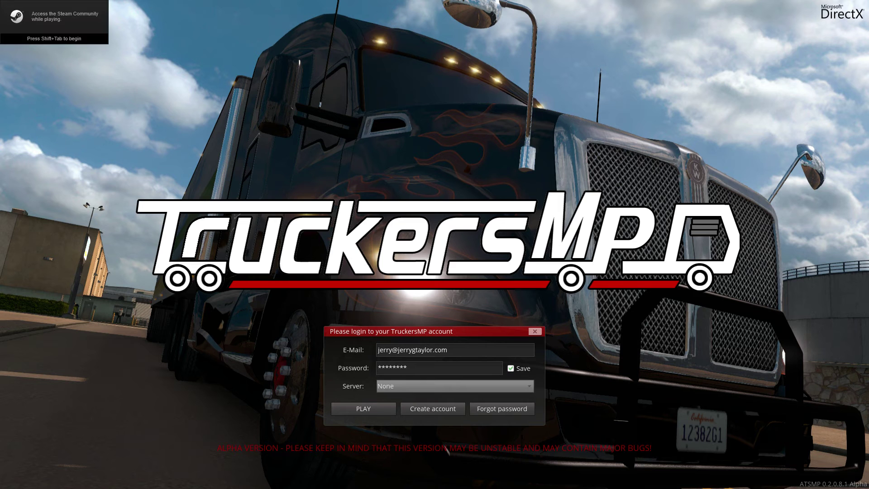
pyautogui.click(399, 385)
pyautogui.click(408, 431)
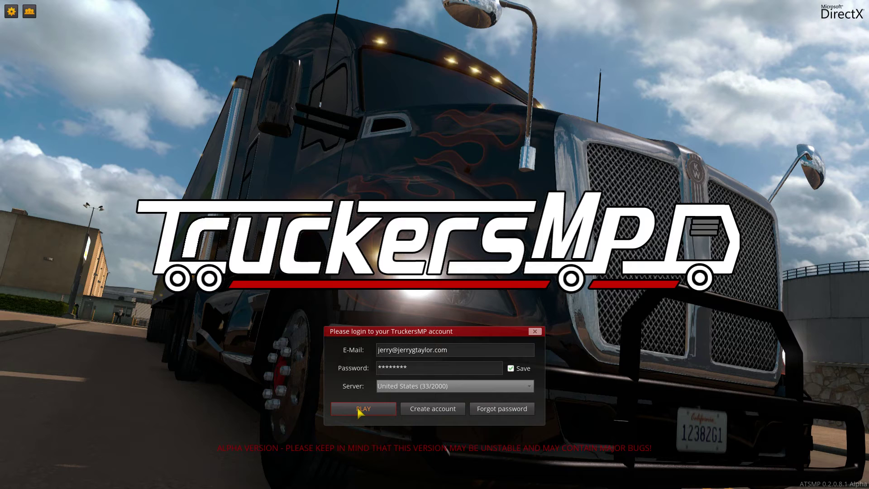
pyautogui.click(360, 410)
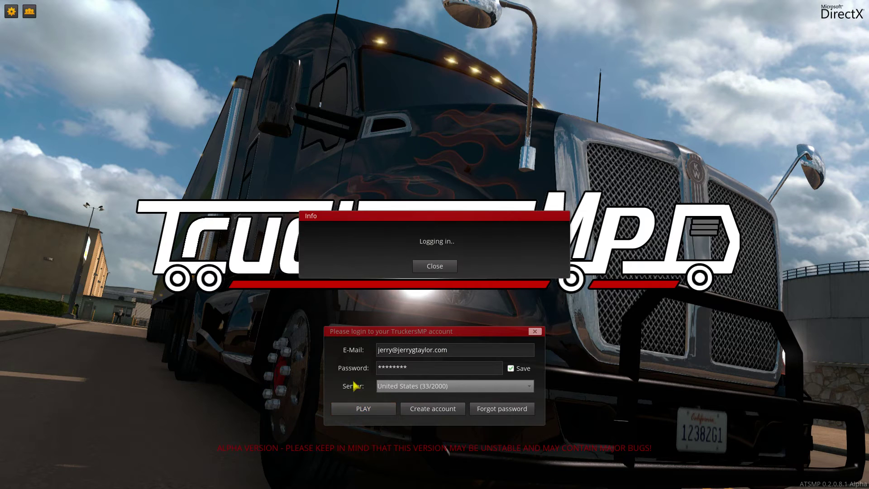
pyautogui.click(450, 312)
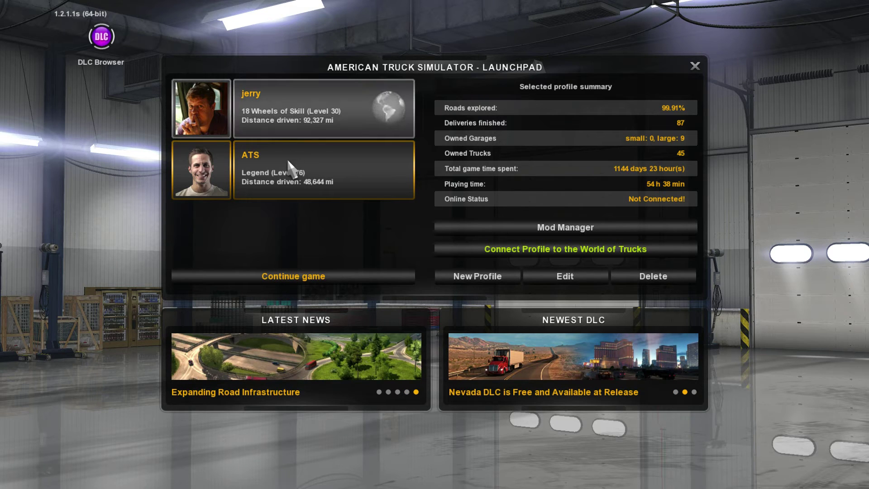
# Continue the ATS profile into the garage and bring up Save & Load.
pyautogui.click(303, 276)
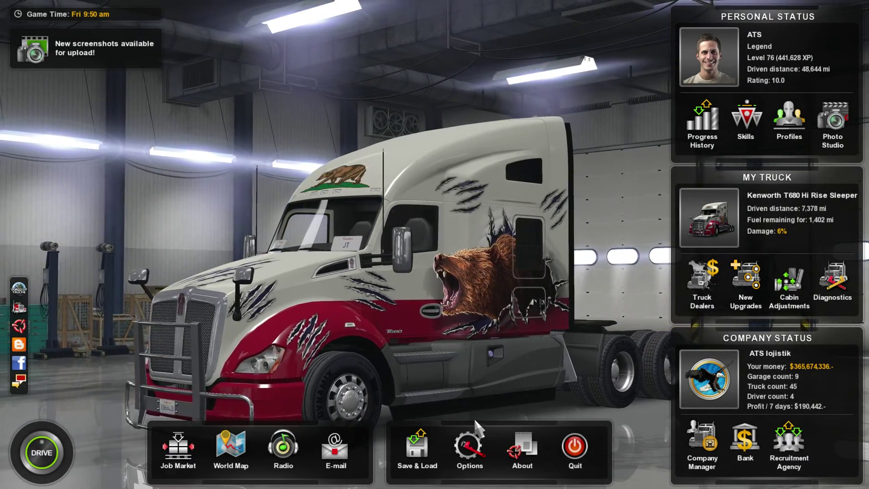
pyautogui.click(417, 448)
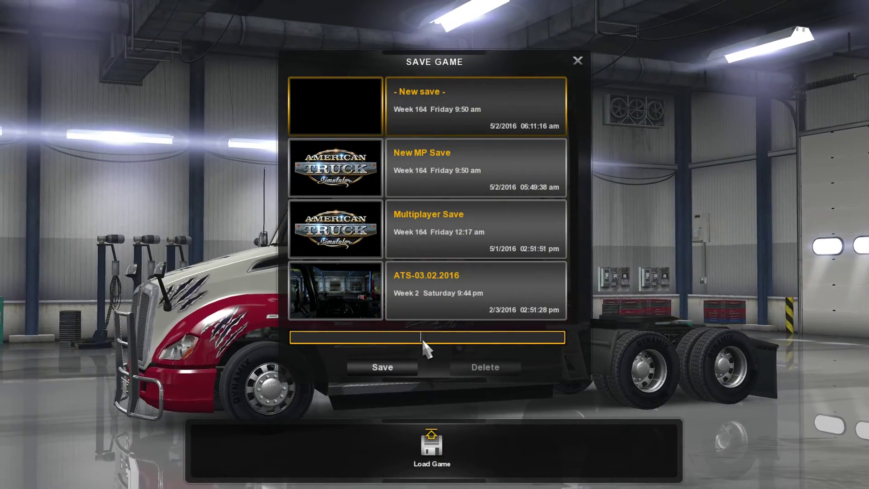
# Save the game under the name 'New MP Save for YouTube'.
pyautogui.write('New MP ')
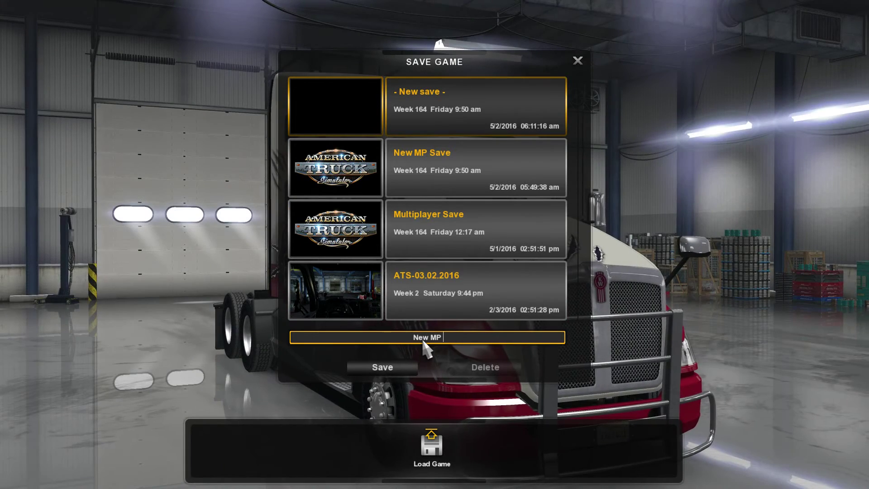
pyautogui.write('Save for Yo')
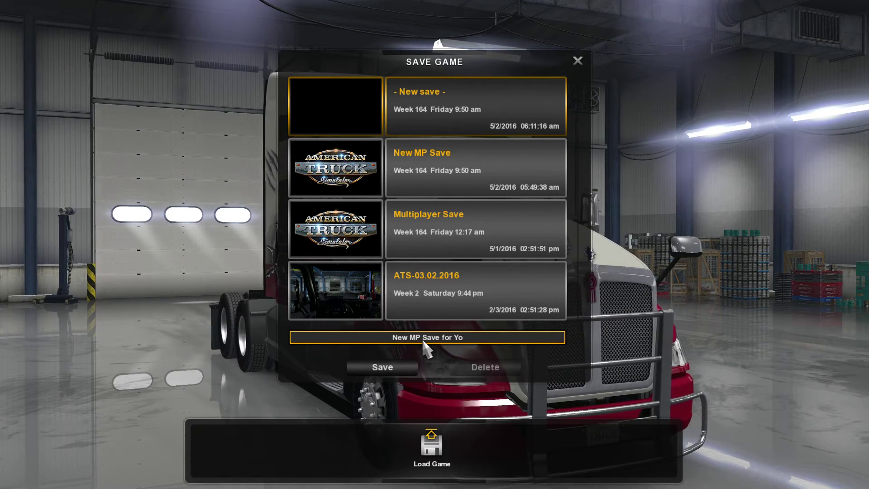
pyautogui.write('uTubr')
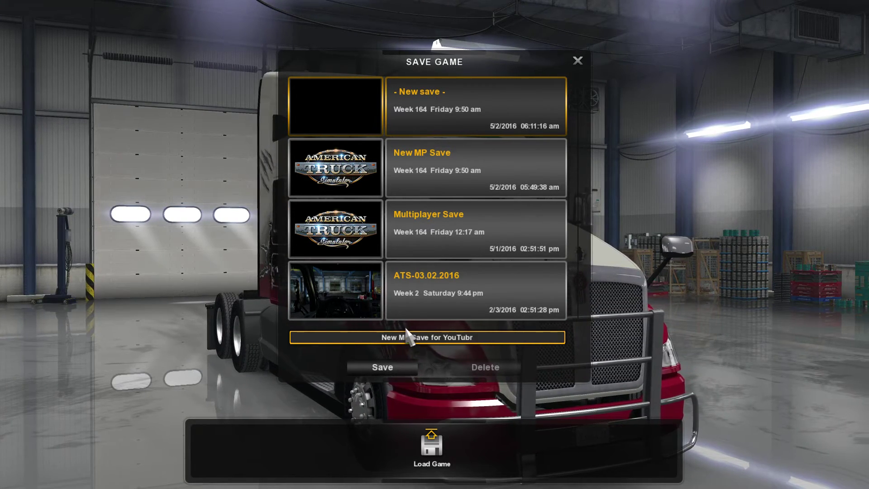
pyautogui.press('BackSpace')
pyautogui.write('e')
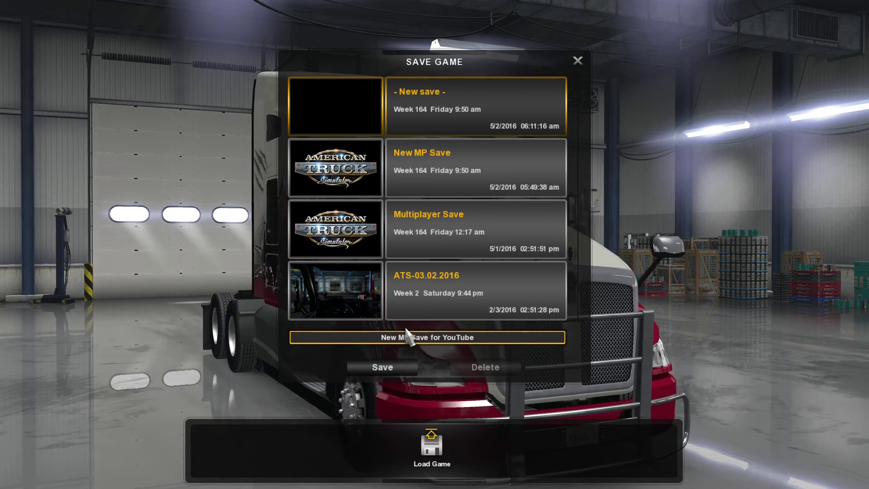
pyautogui.click(391, 368)
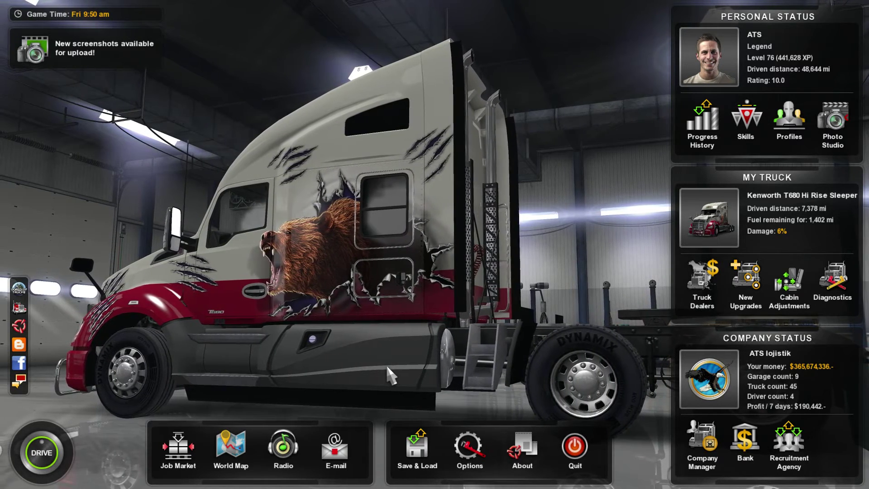
# Load a saved game from Save & Load, then escape back to the garage menu.
pyautogui.click(426, 459)
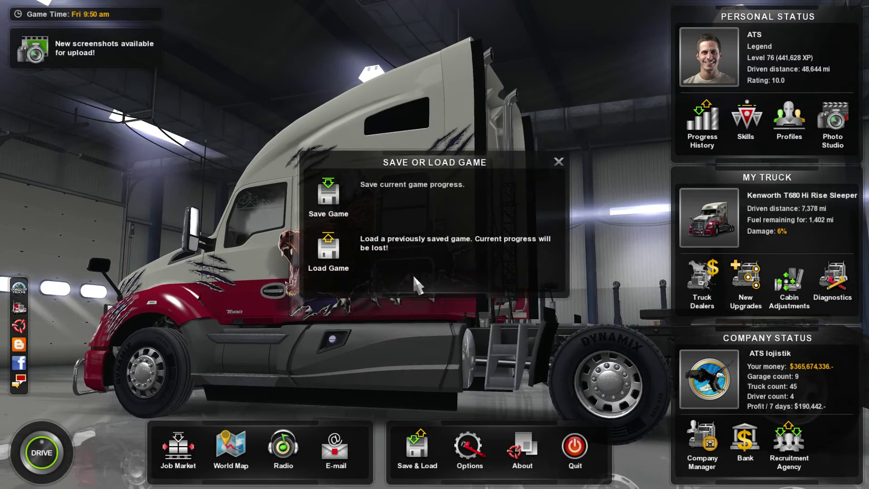
pyautogui.click(339, 249)
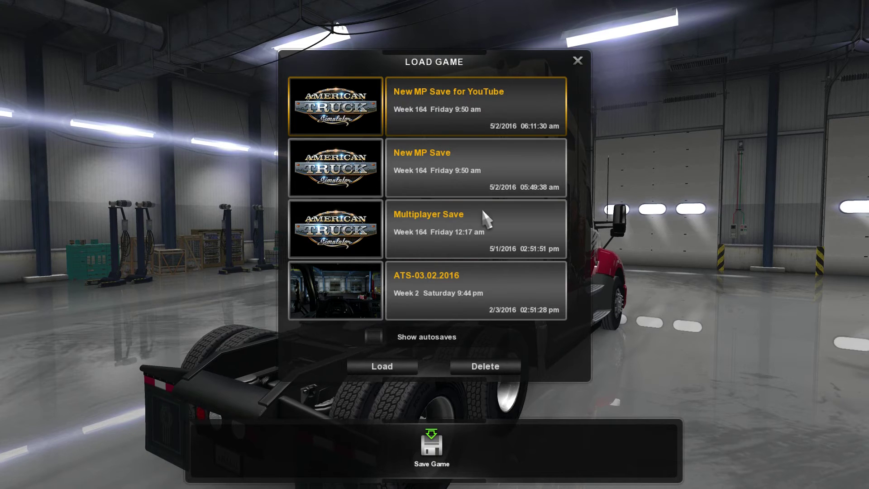
pyautogui.click(393, 368)
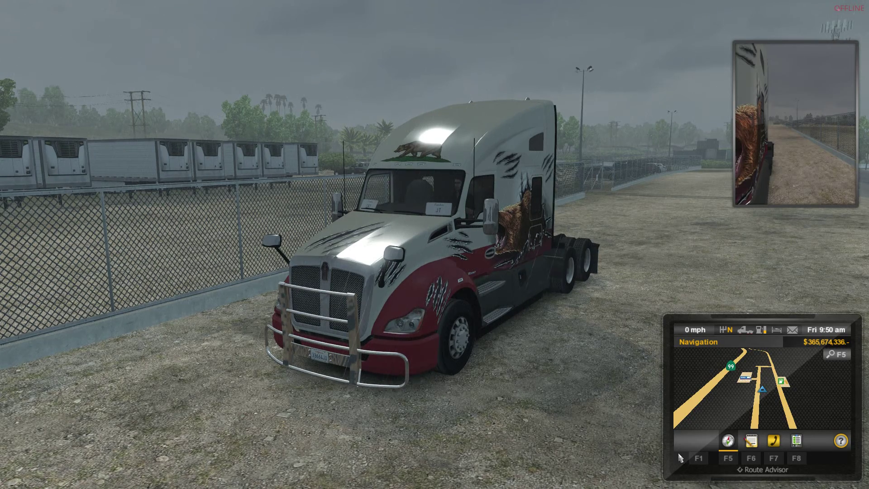
pyautogui.press('Escape')
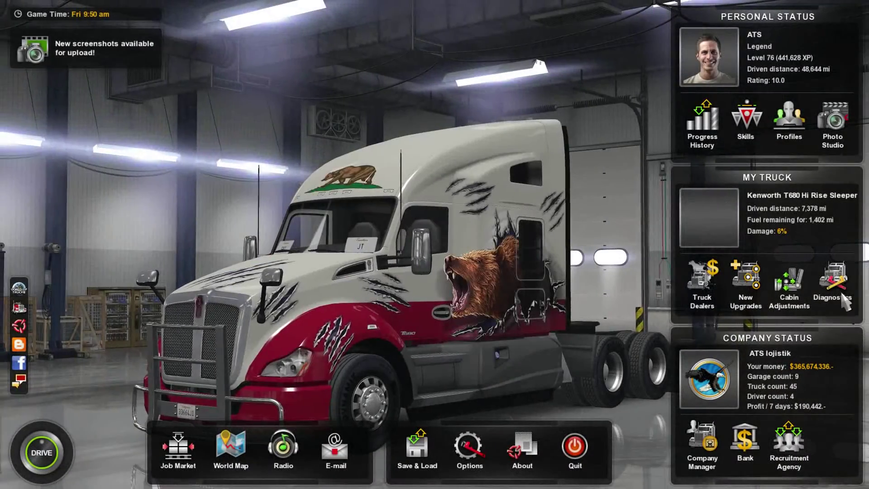
pyautogui.click(178, 448)
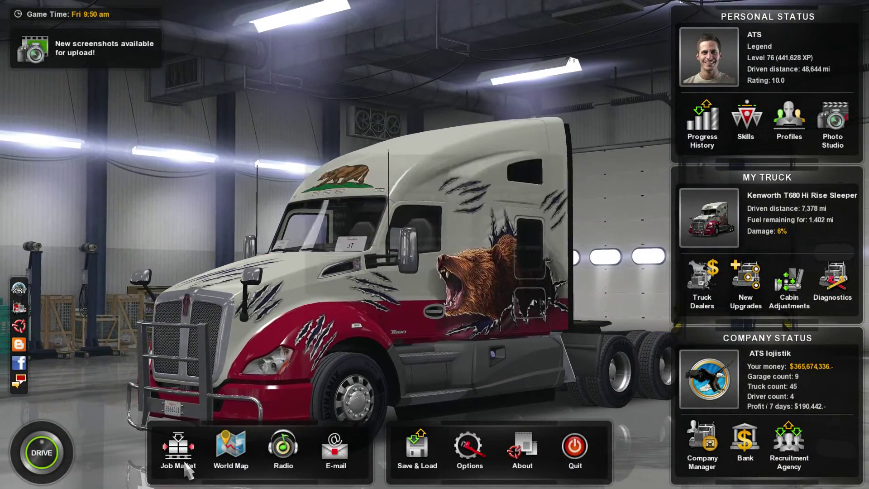
pyautogui.click(329, 202)
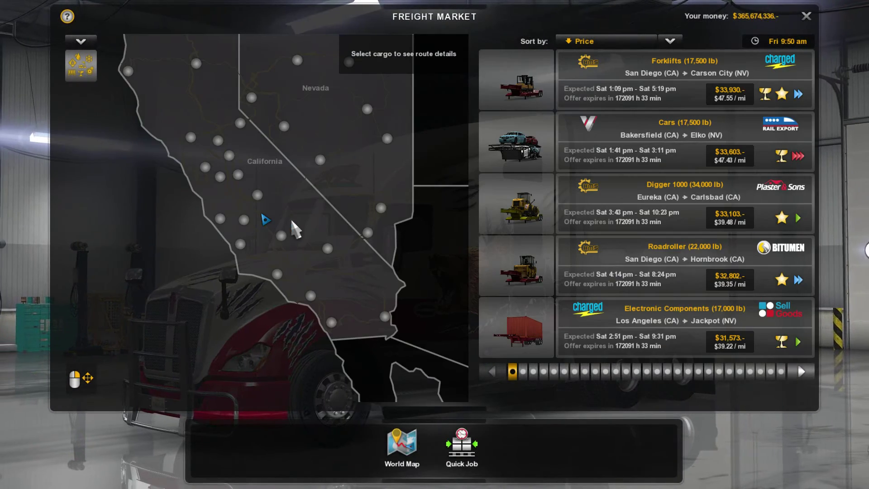
pyautogui.click(281, 236)
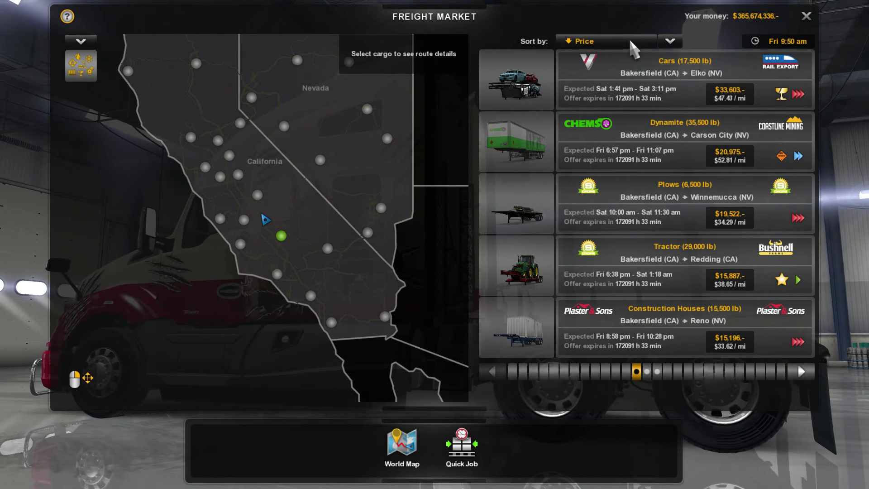
pyautogui.click(671, 42)
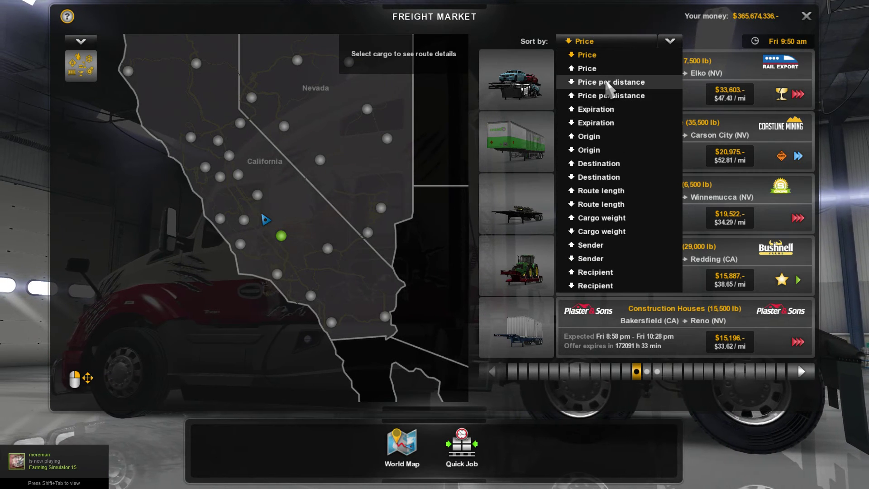
pyautogui.click(594, 43)
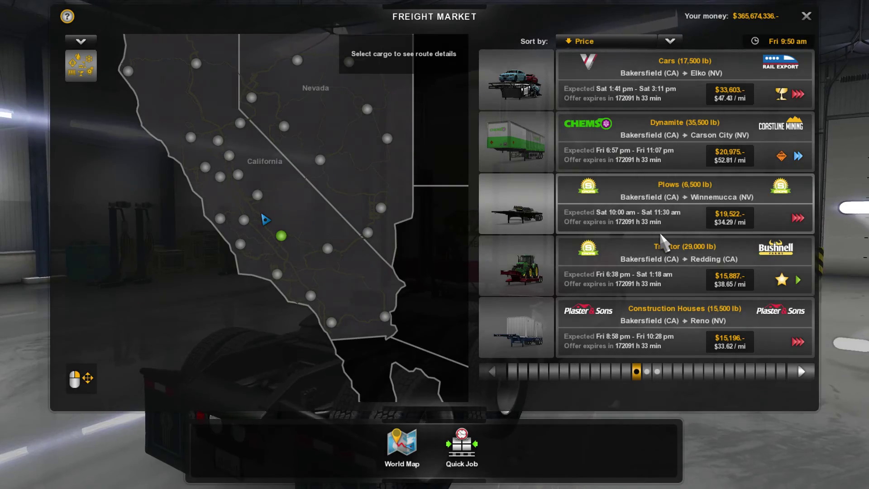
pyautogui.press('Escape')
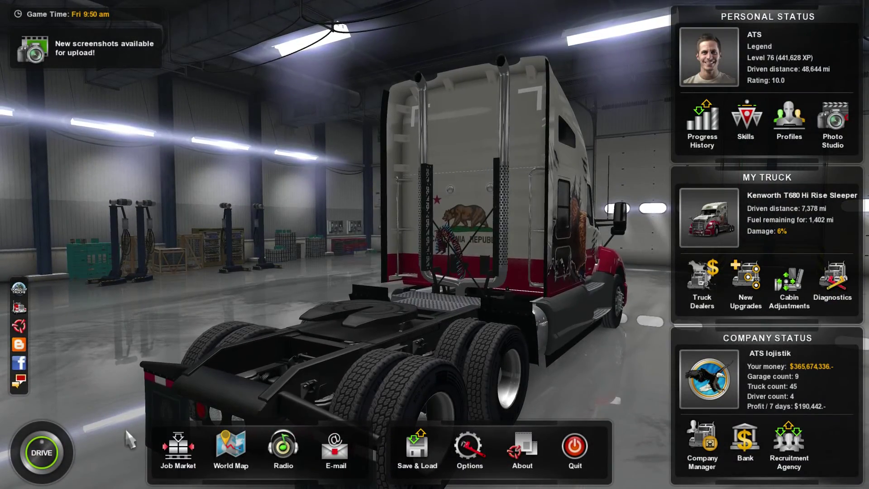